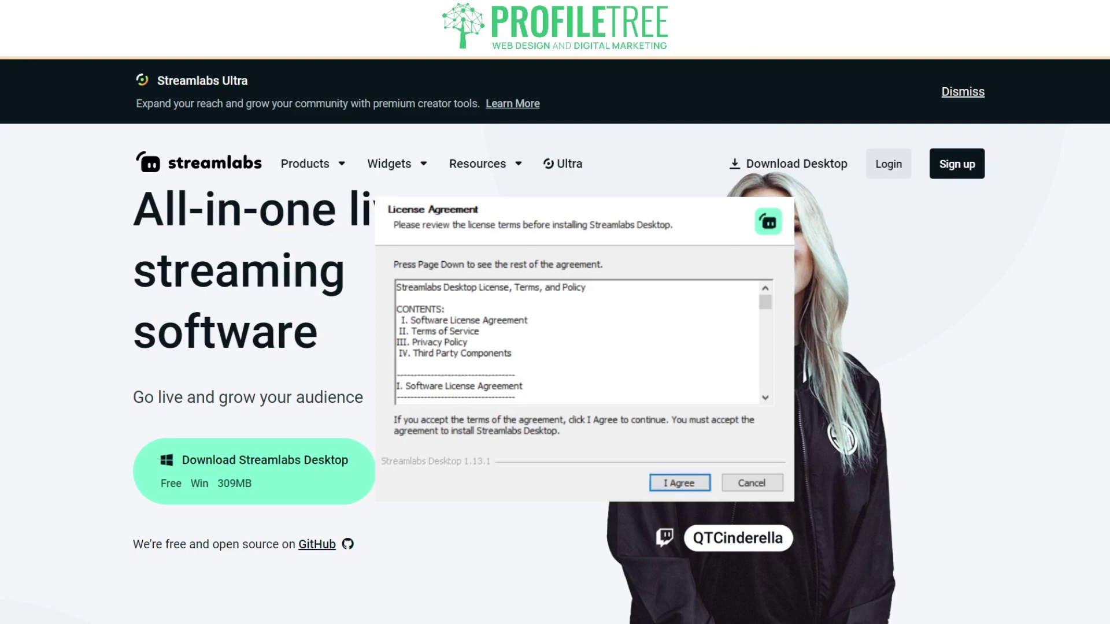
Accept the license agreement and install Streamlabs Desktop in C:\Program Files\Streamlabs OBS
key(Return)
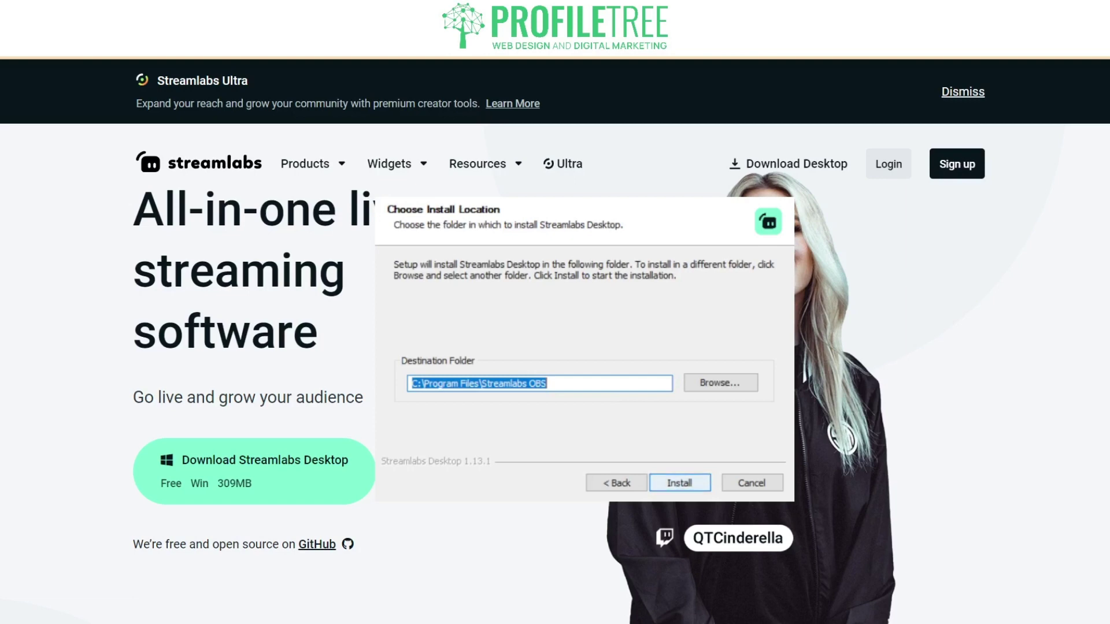
key(Return)
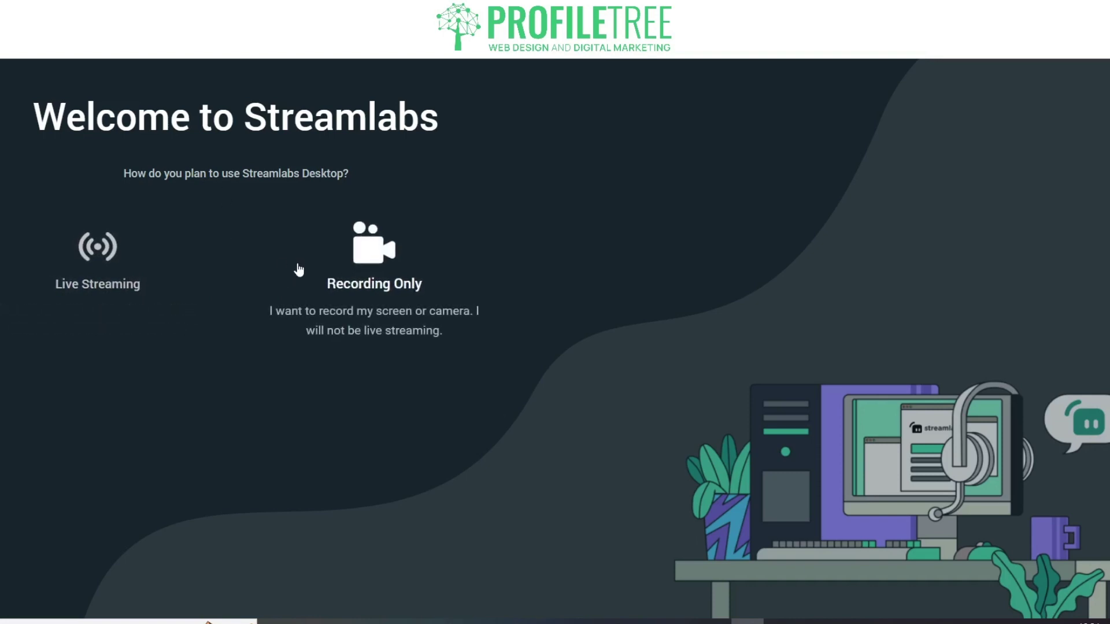
Choose Recording Only as the planned use and confirm optimizing Streamlabs for recording
click(382, 258)
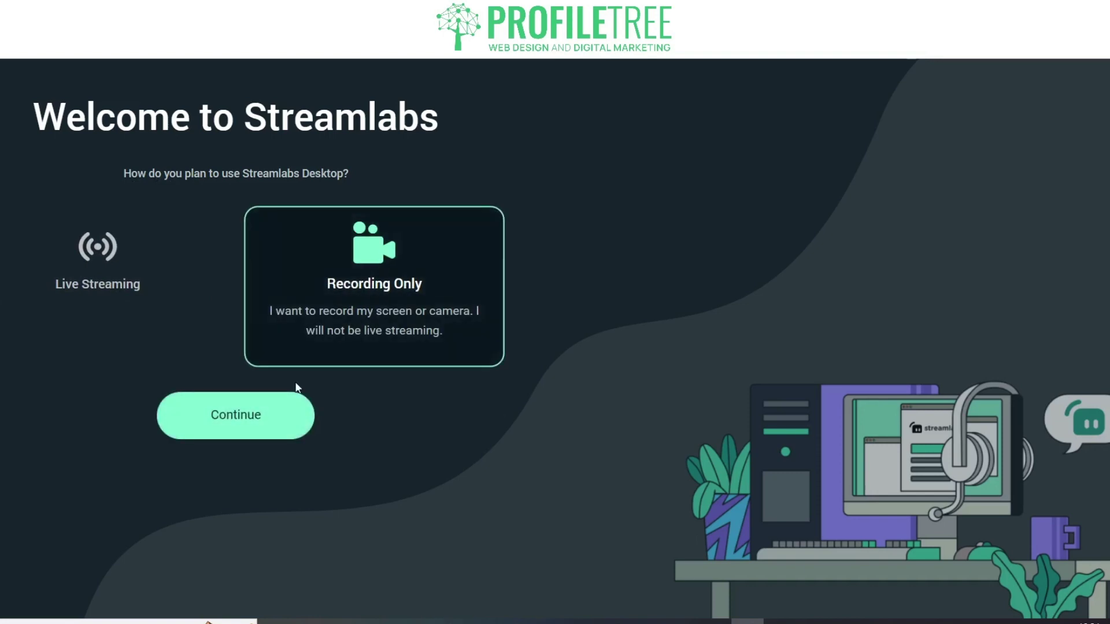
click(252, 434)
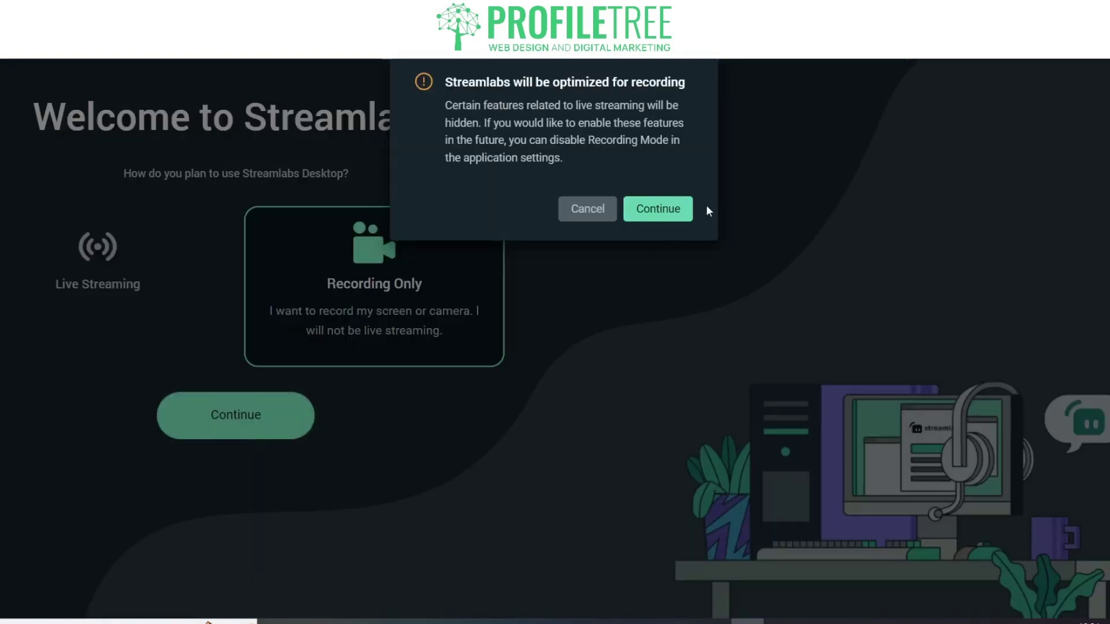
click(678, 223)
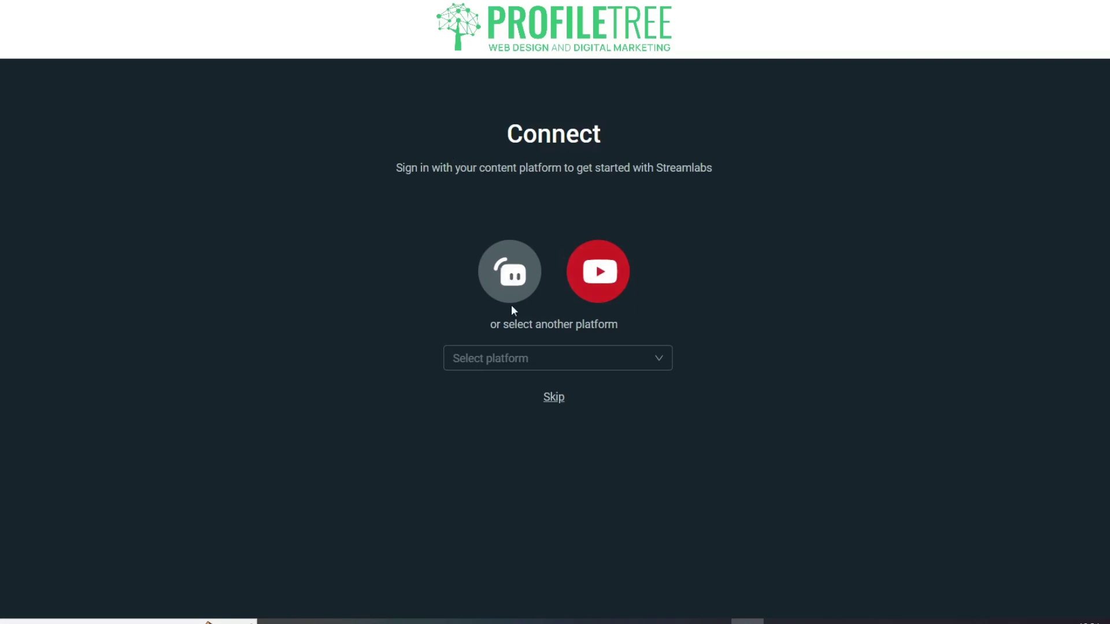
Look through the other platforms offered for sign-in and skip connecting a content platform
click(552, 358)
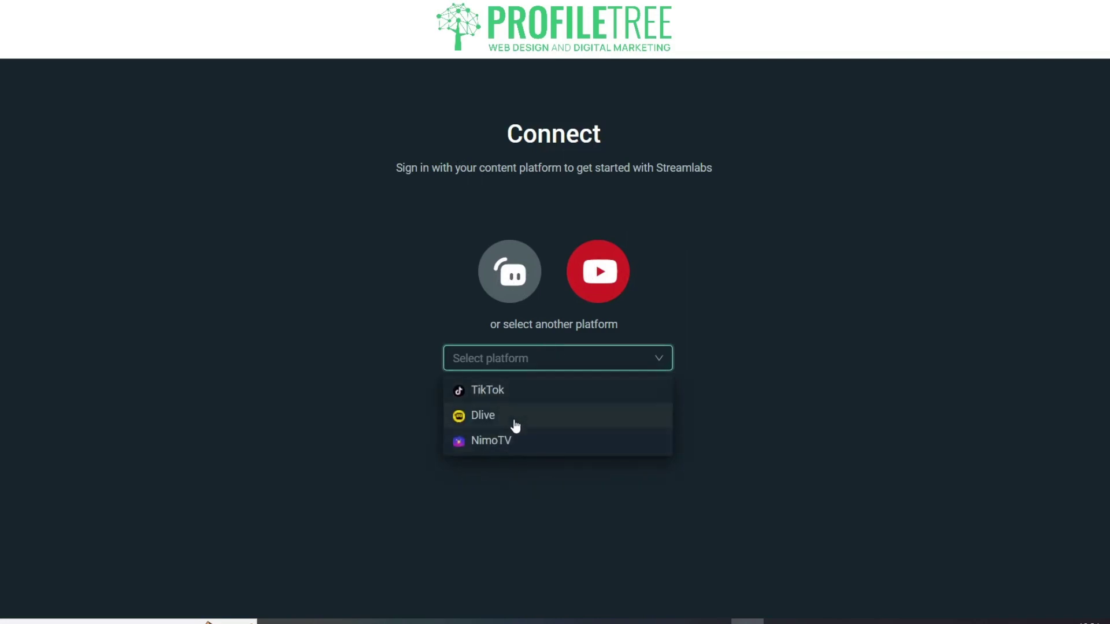
click(381, 431)
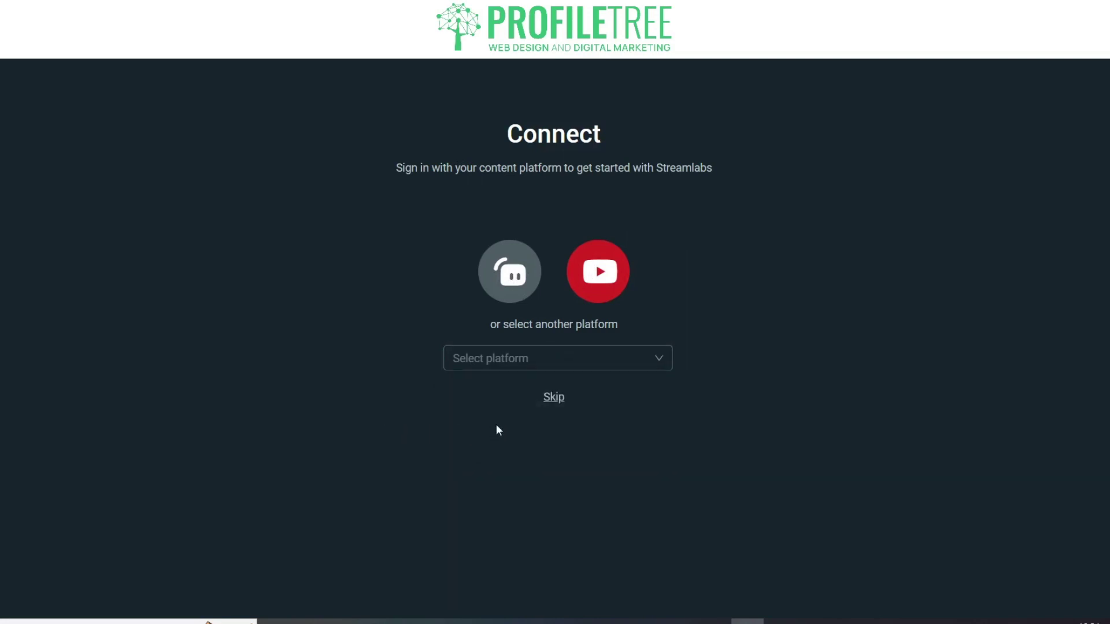
click(553, 397)
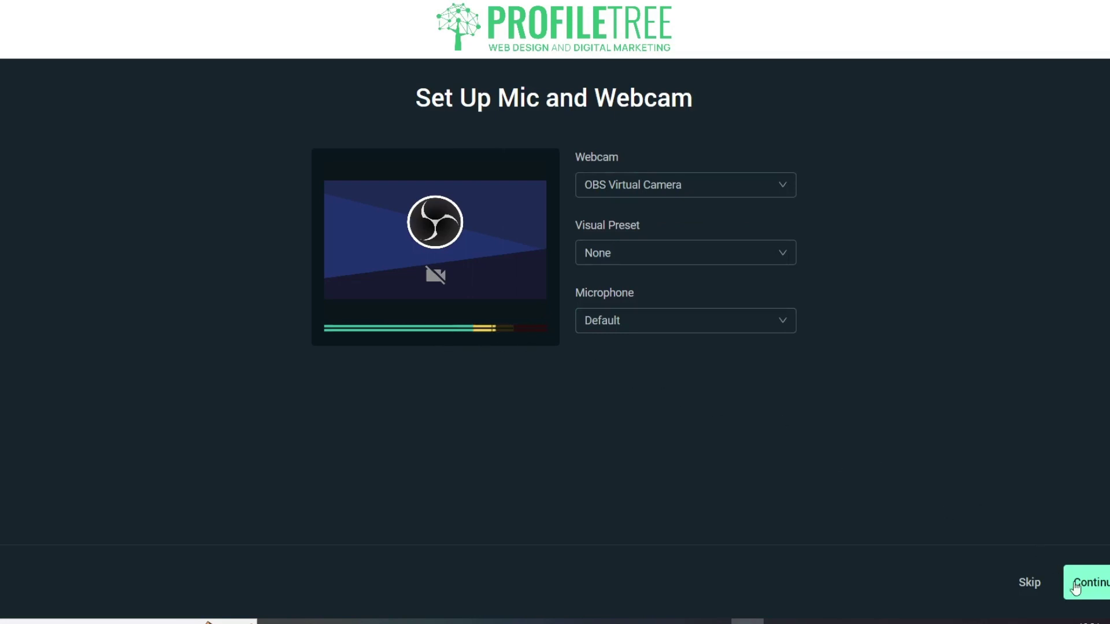
Skip the mic and webcam setup and start the automatic optimization of settings
click(1027, 583)
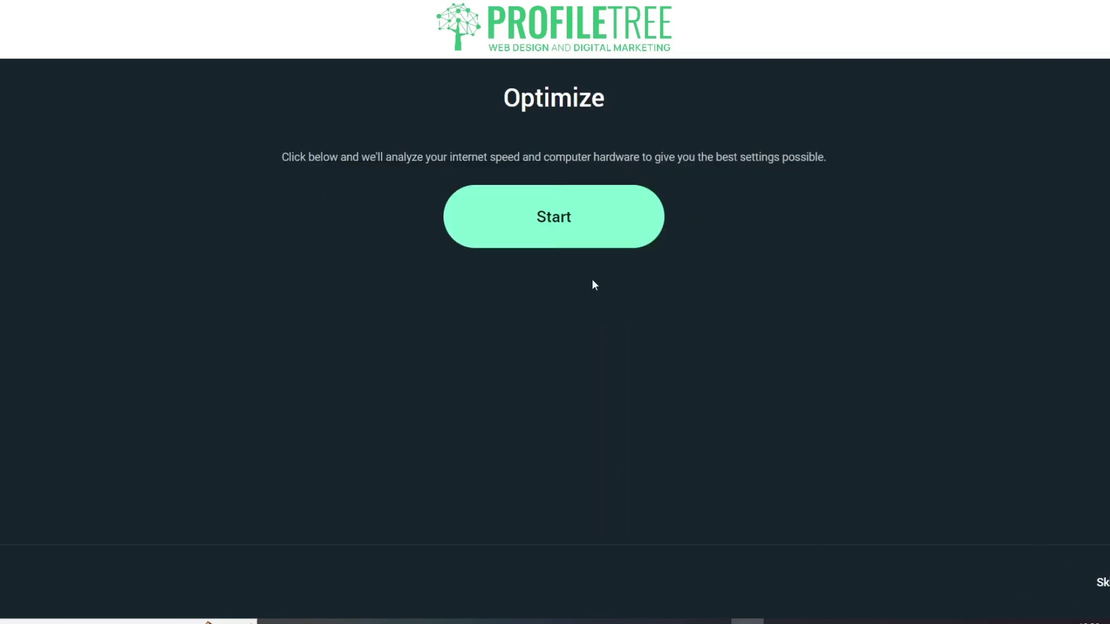
click(558, 211)
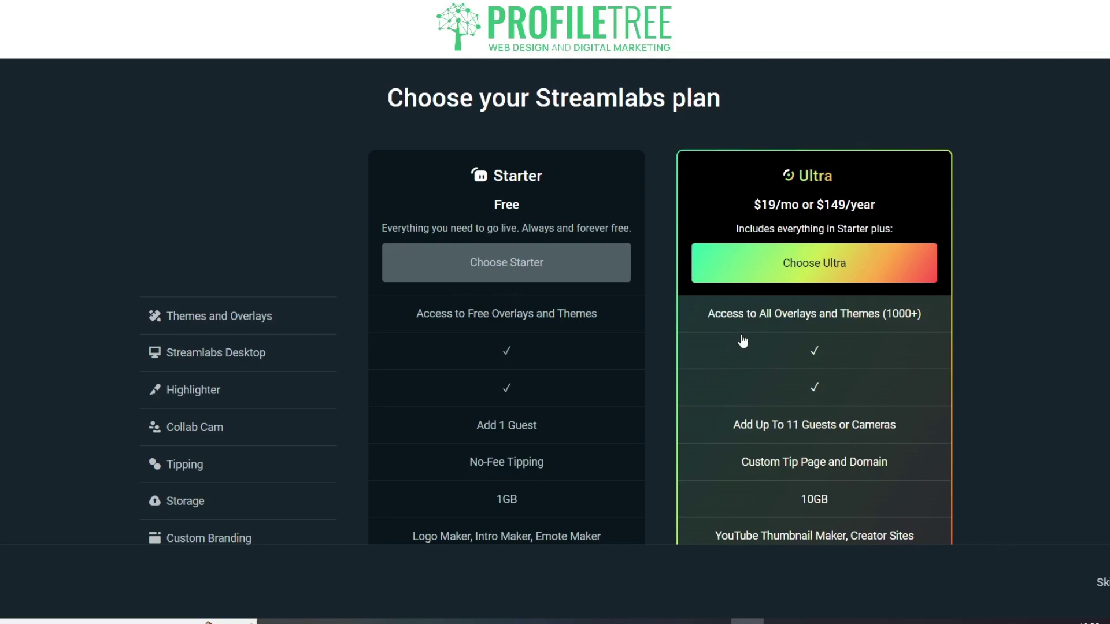
Compare the features of the Starter and Ultra plans through to the Merch Store row
scroll(742, 341, down, 2)
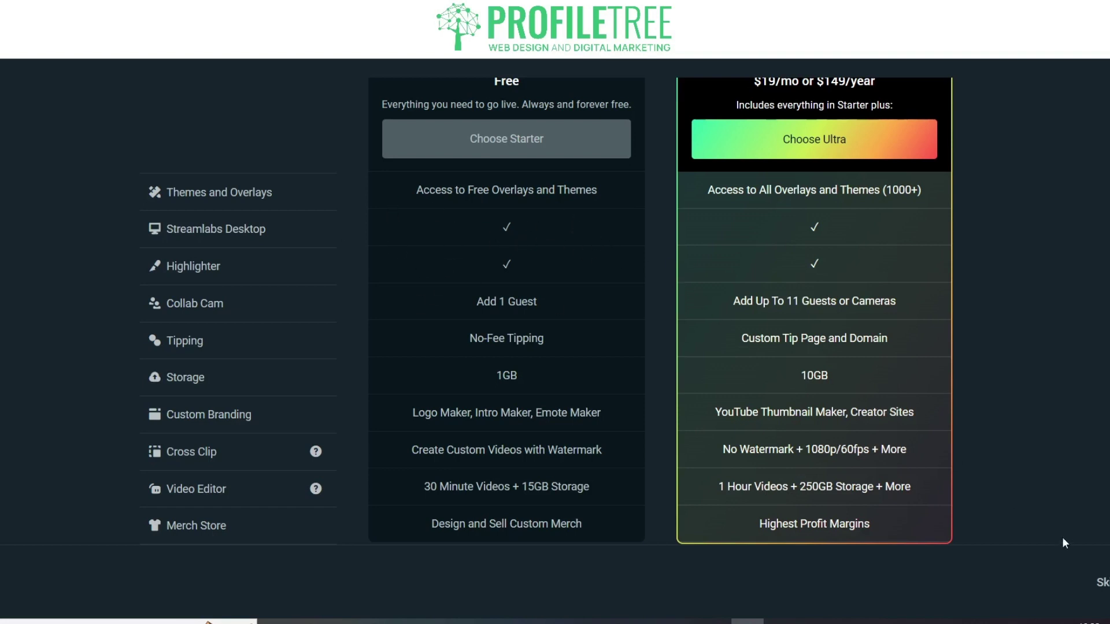
scroll(1069, 373, up, 2)
scroll(1069, 373, down, 2)
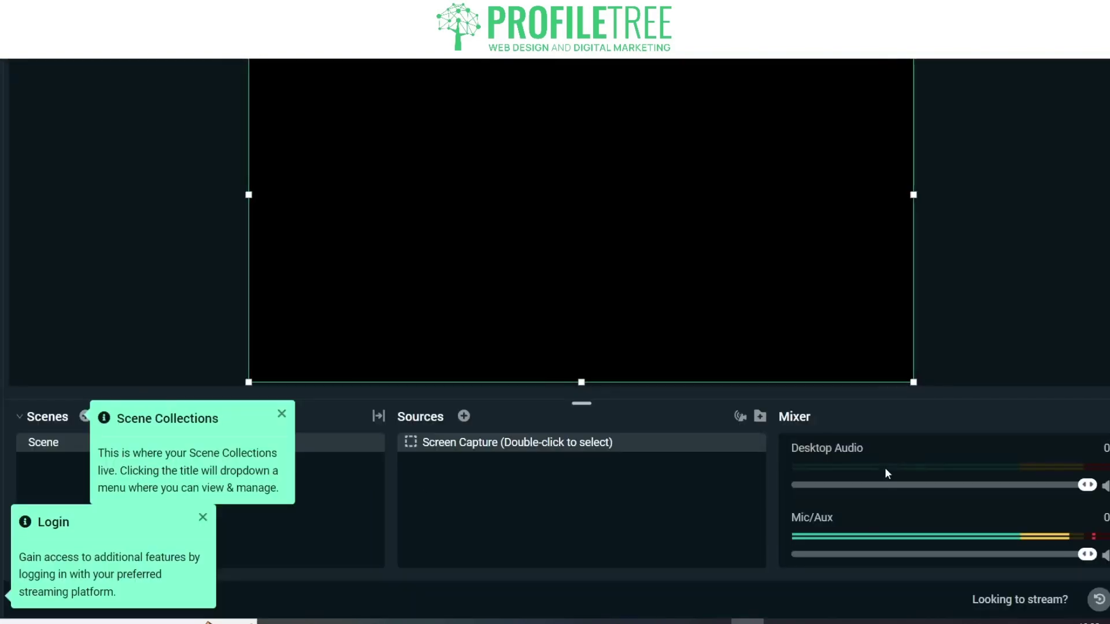
Dismiss the Scene Collections and Login tips, and close the source picker without adding a Media File
click(282, 415)
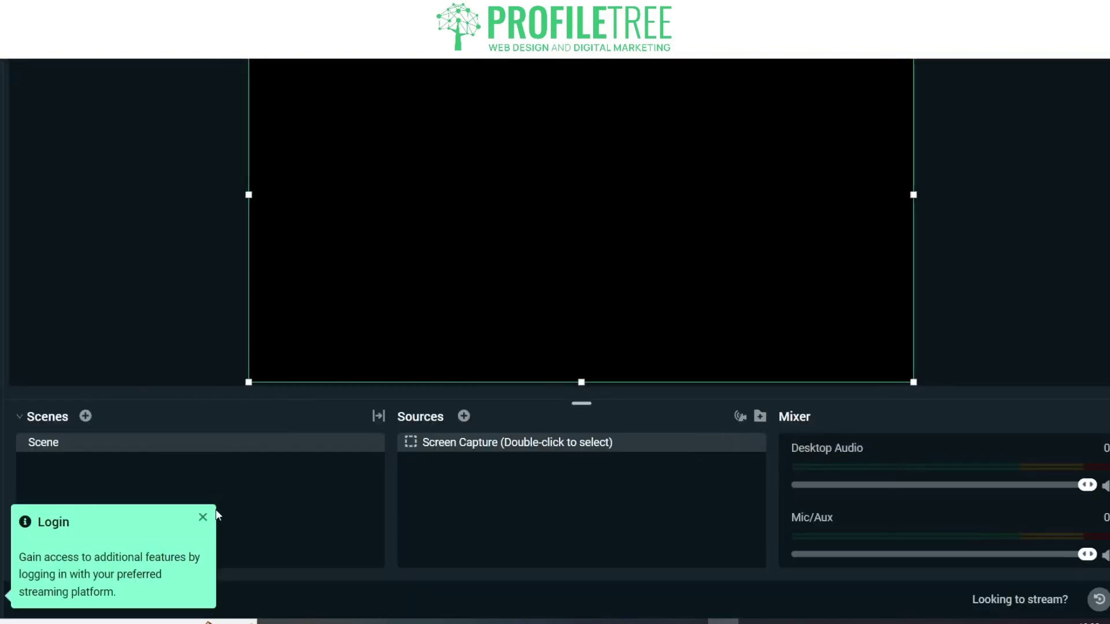
click(203, 517)
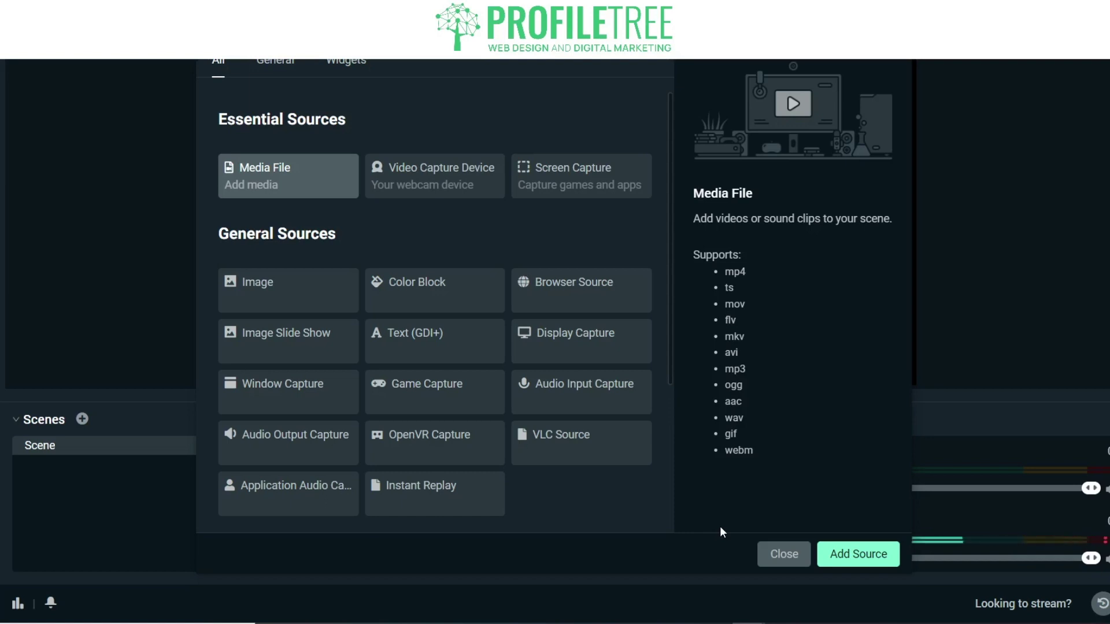
click(766, 557)
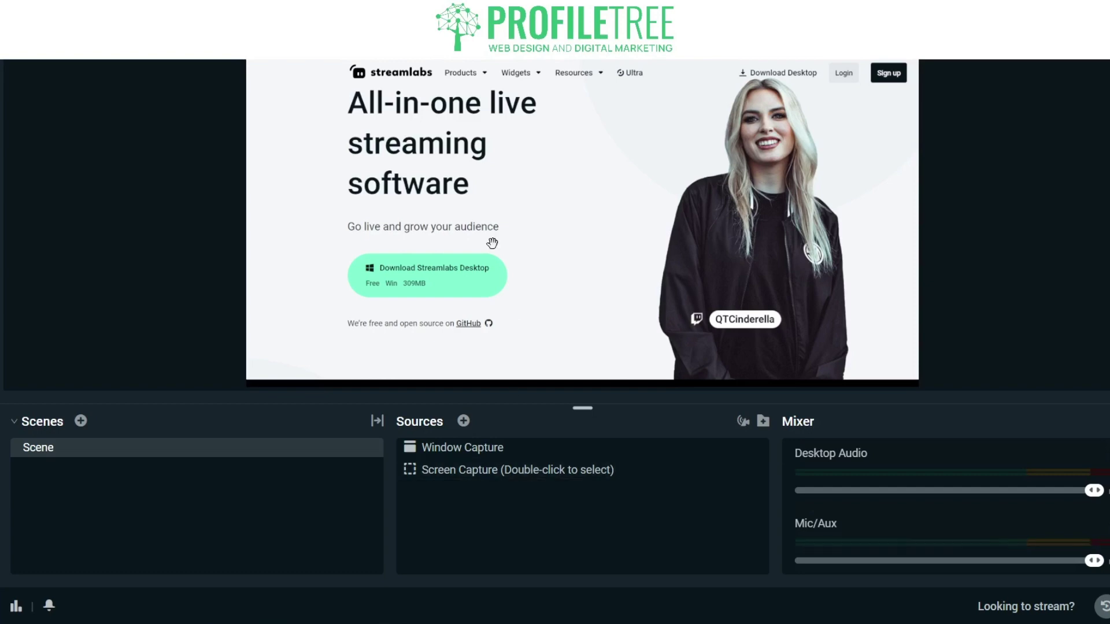
Select the captured browser window in the preview and enlarge it slightly from its lower corner
click(506, 218)
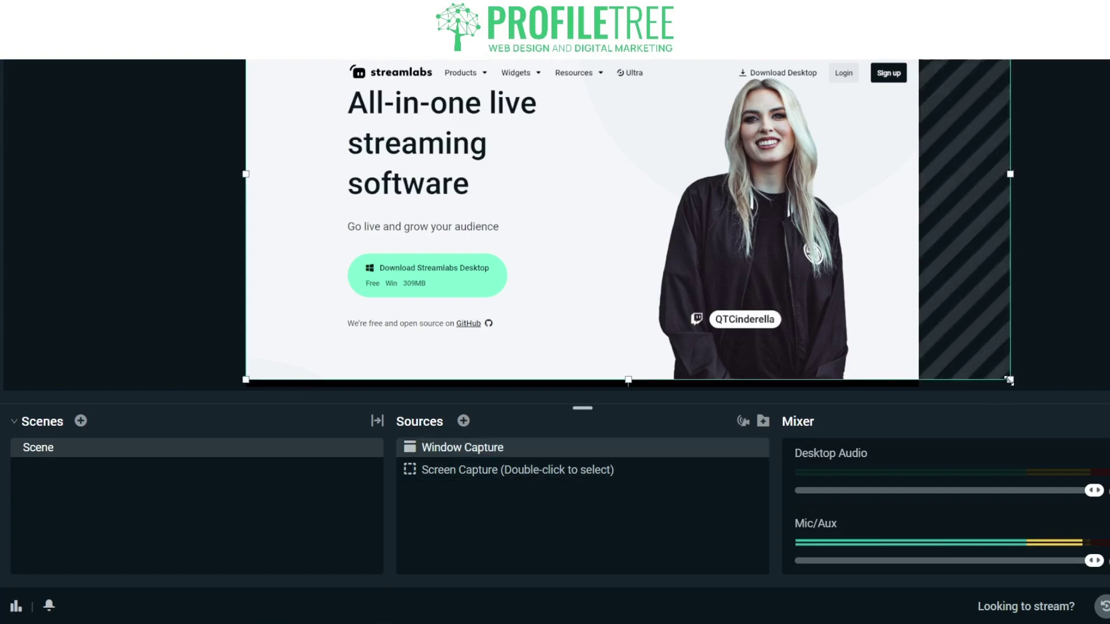
drag(1011, 380, 1030, 342)
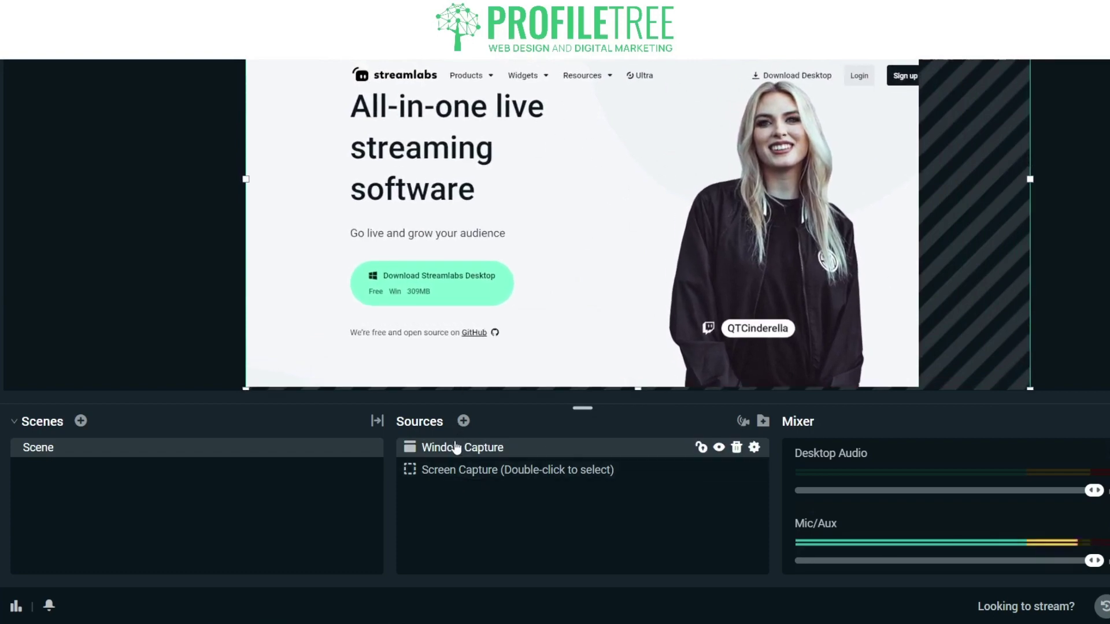
In the Window Capture source's settings, try the Settings for Window Capture window and switch back to the Chrome window showing the Streamlabs page
double_click(578, 455)
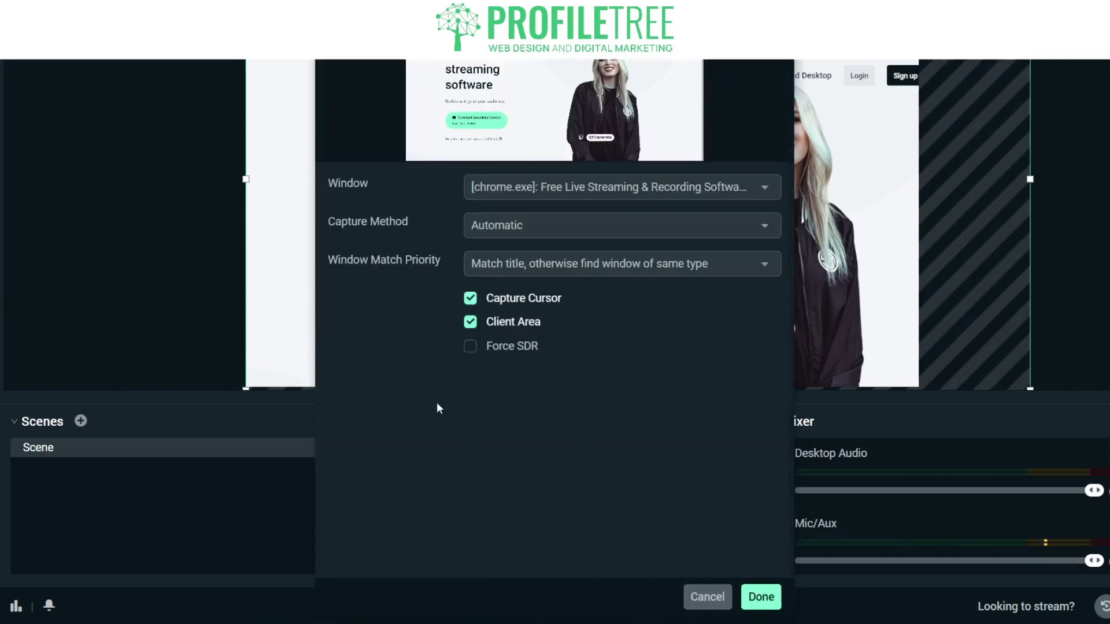
click(624, 191)
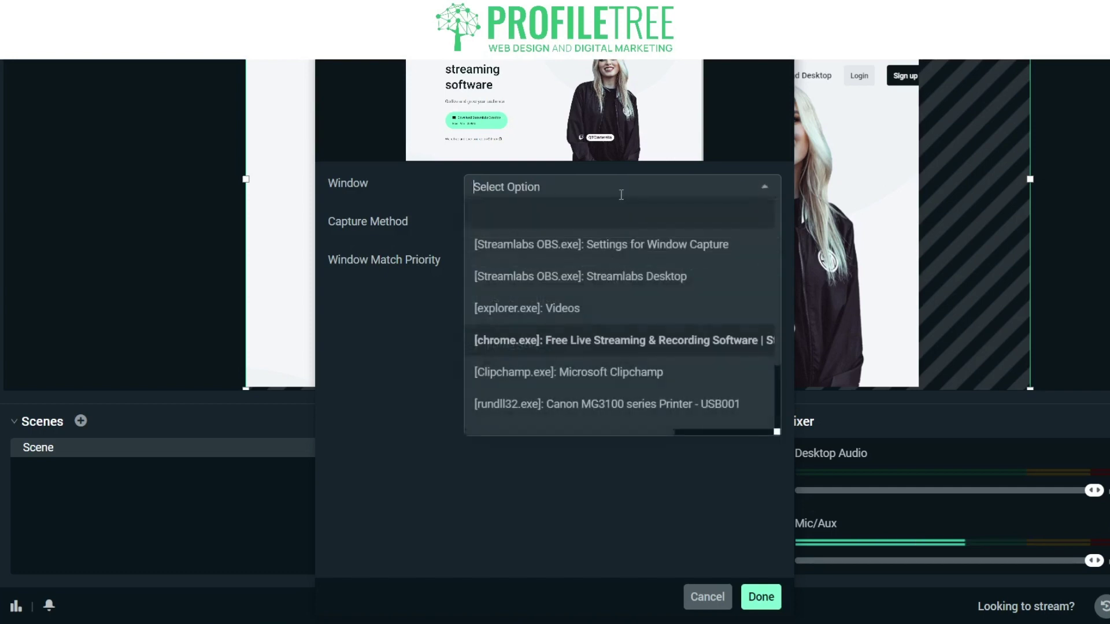
scroll(560, 349, down, 3)
scroll(560, 347, up, 3)
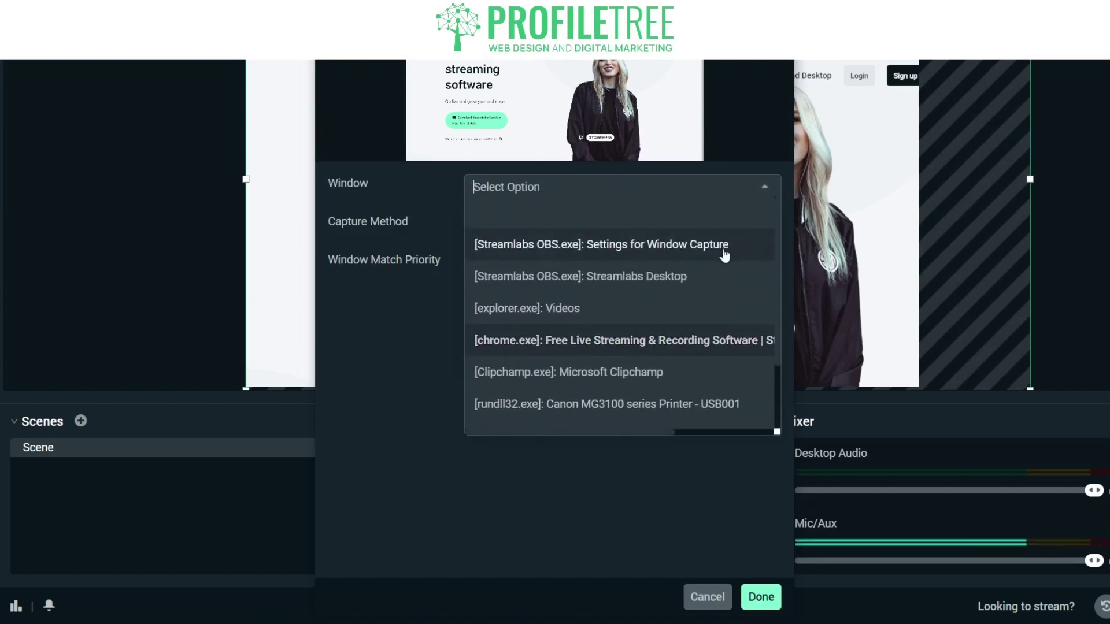
click(654, 255)
click(569, 187)
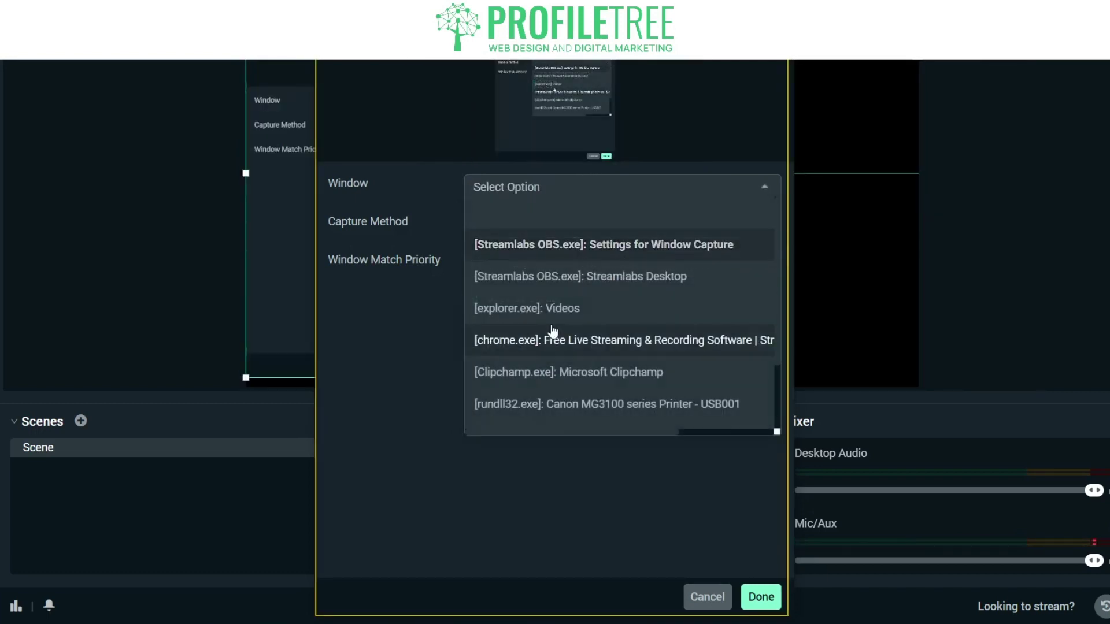
click(652, 340)
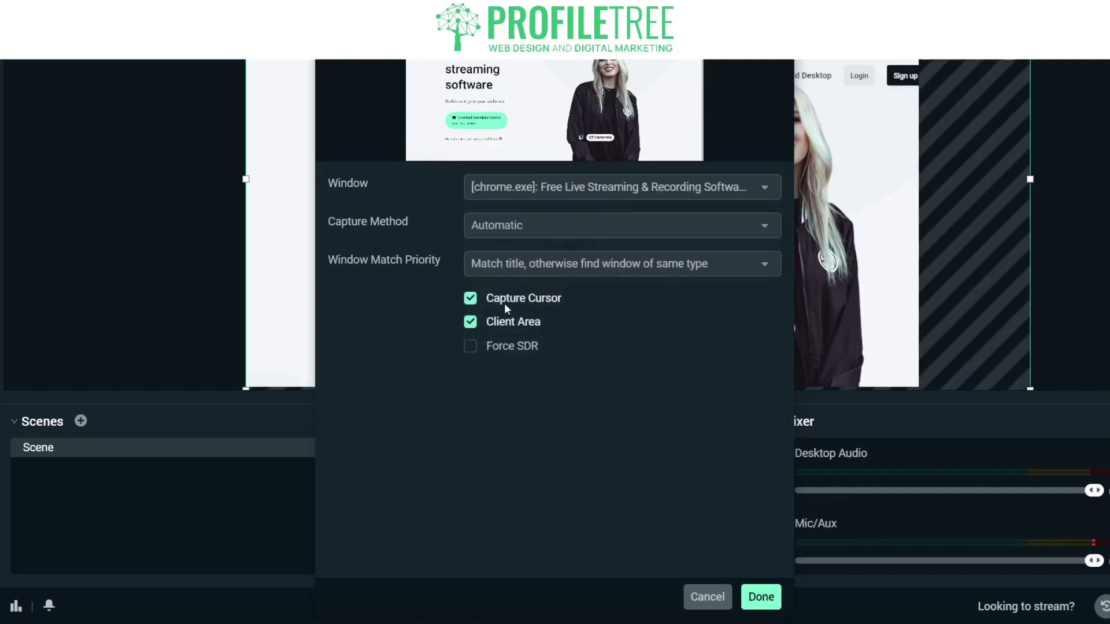
Turn off Capture Cursor for the Window Capture source and apply its settings
click(471, 298)
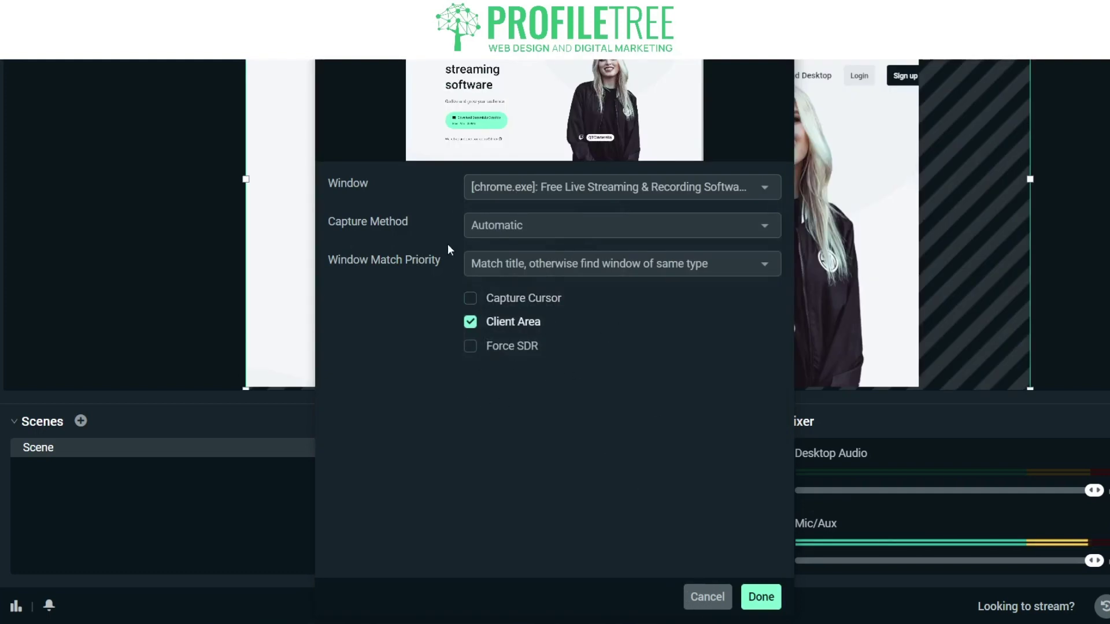
click(759, 601)
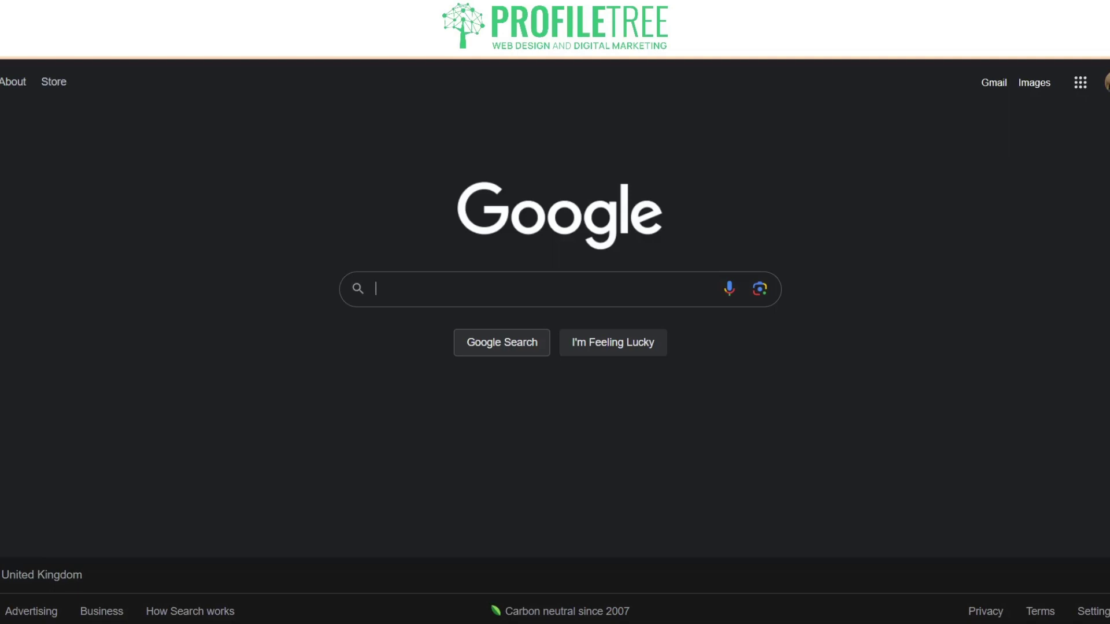
Switch to the browser and search Google for Streamlabs
text(St)
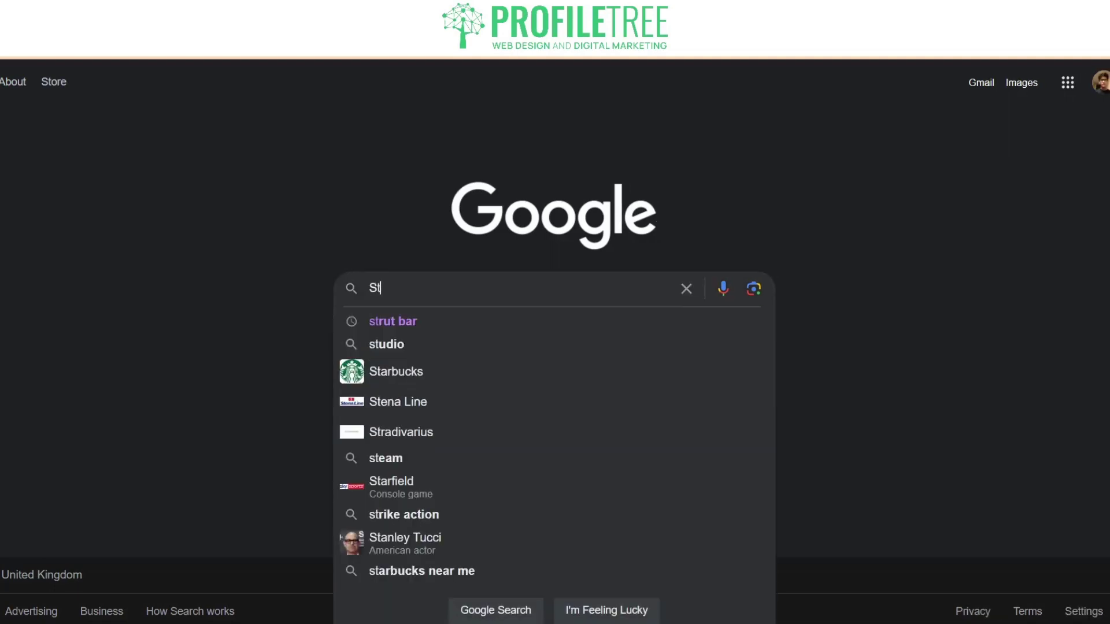
text(reamlaBS)
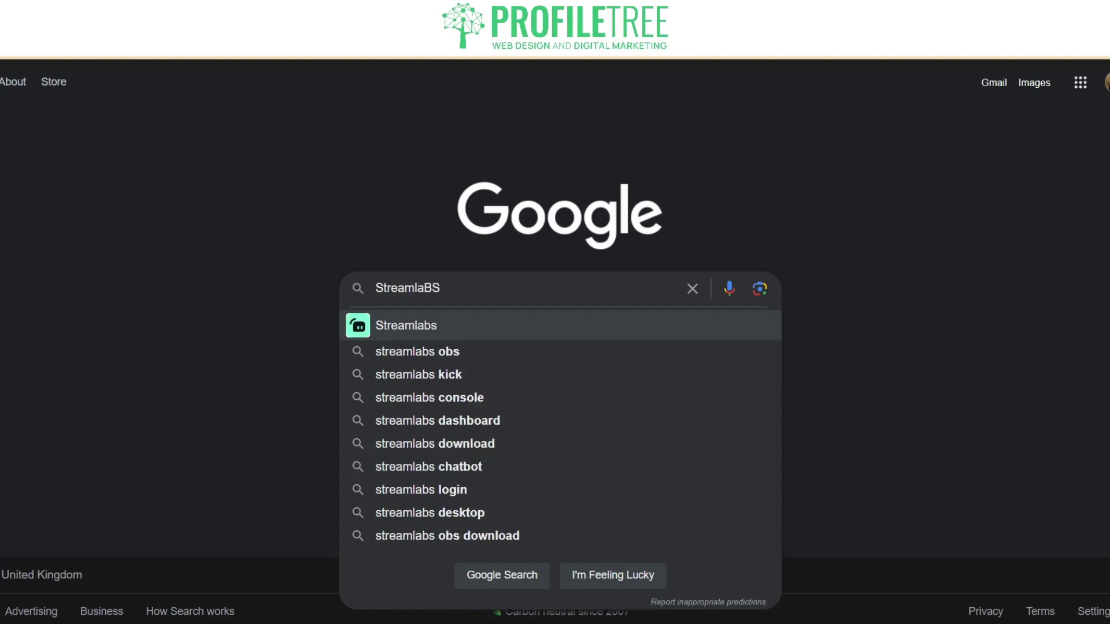
key(BackSpace)
key(BackSpace)
text(bs)
key(Return)
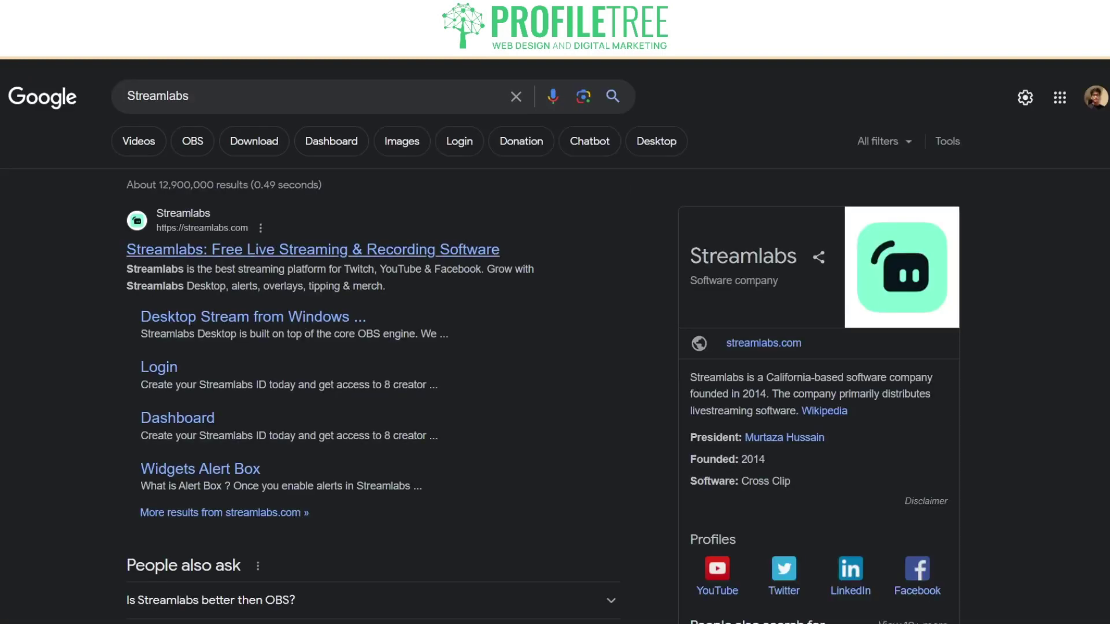